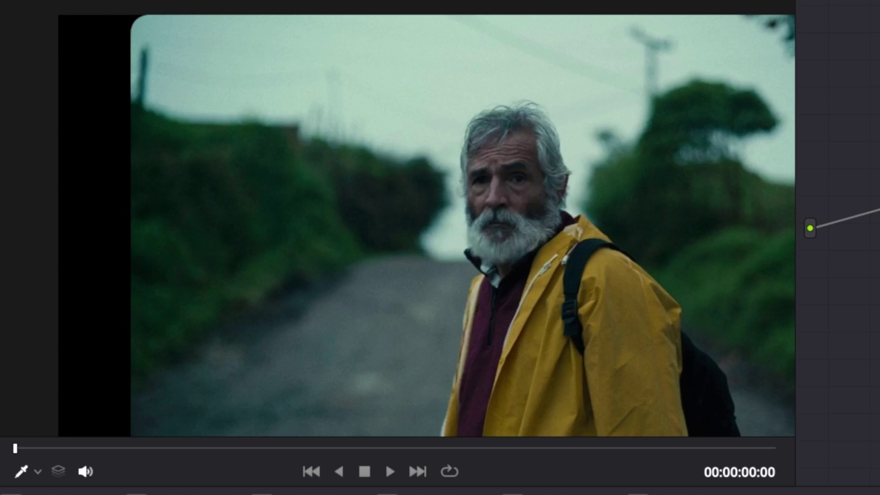
Review the reference clips in turn up to the sixth clip and move its node toward the middle of the graph
key(Down)
key(Down)
key(Down)
key(Down)
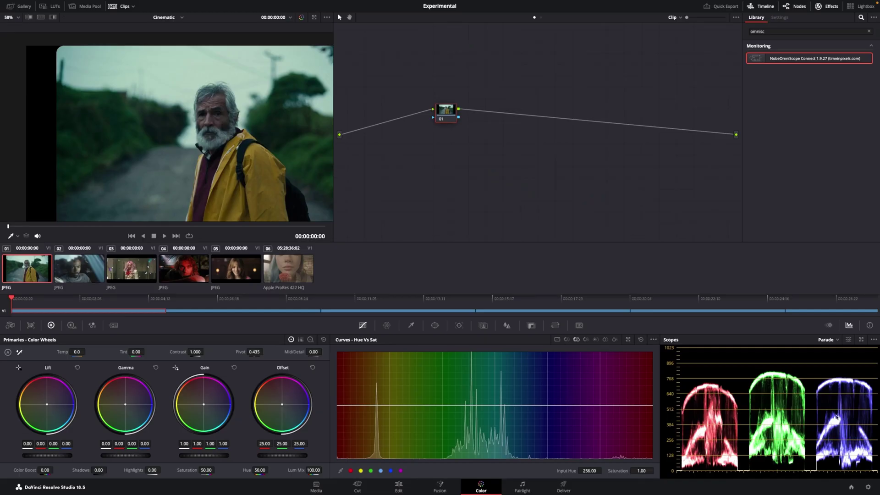
click(82, 259)
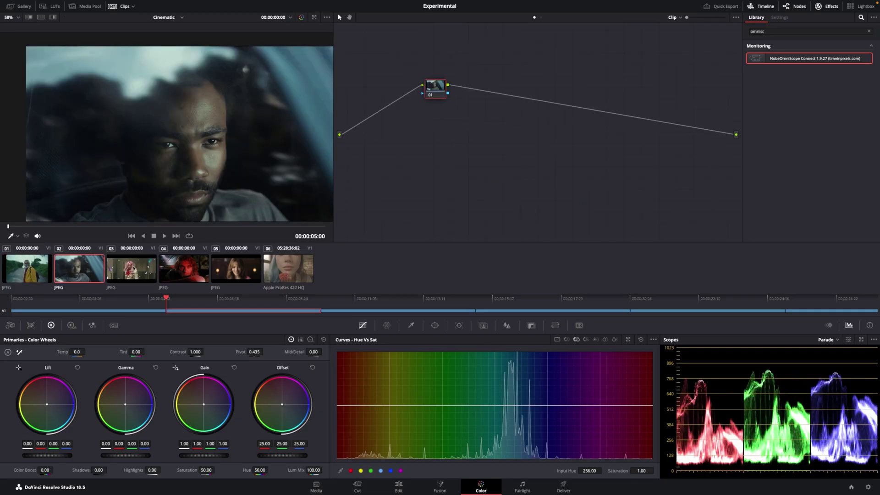
click(134, 269)
click(192, 271)
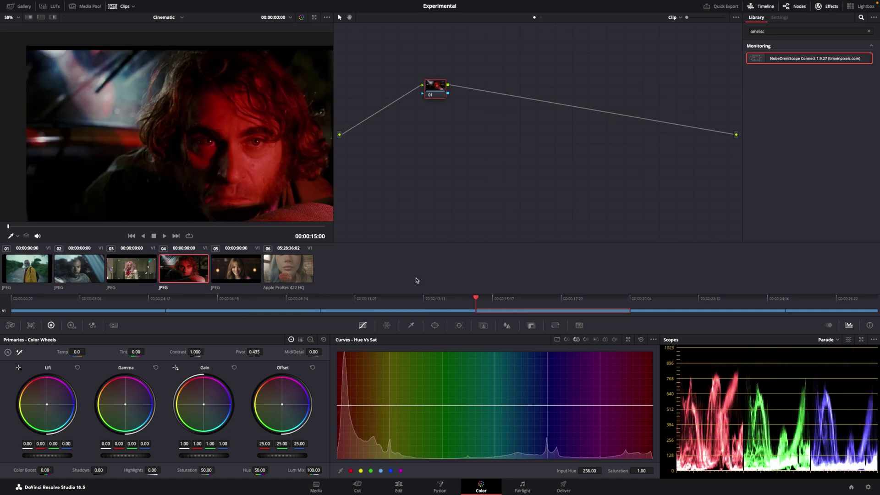
key(Down)
key(Down)
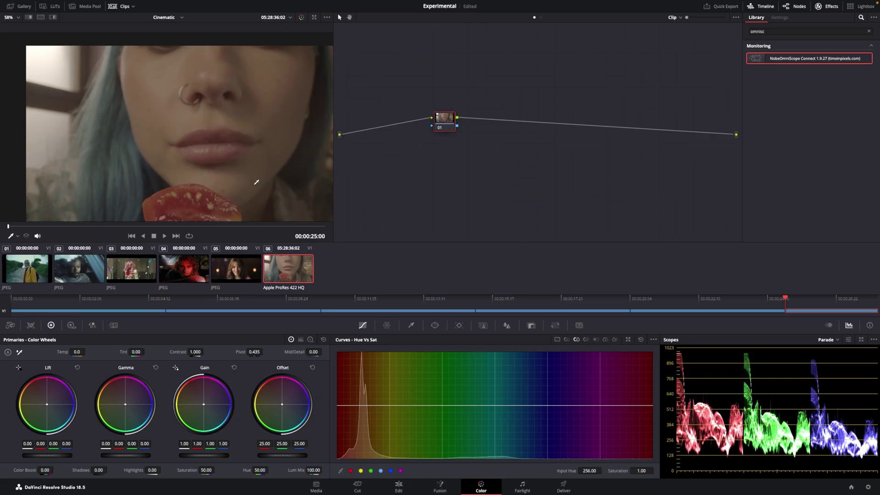
drag(437, 118, 501, 127)
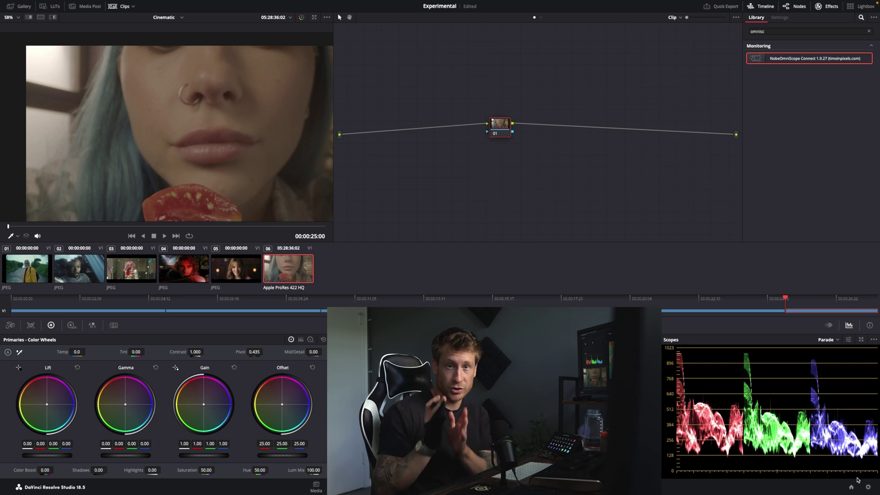
Check the timeline and output color space in the project's color management settings, leaving them without saving
click(868, 488)
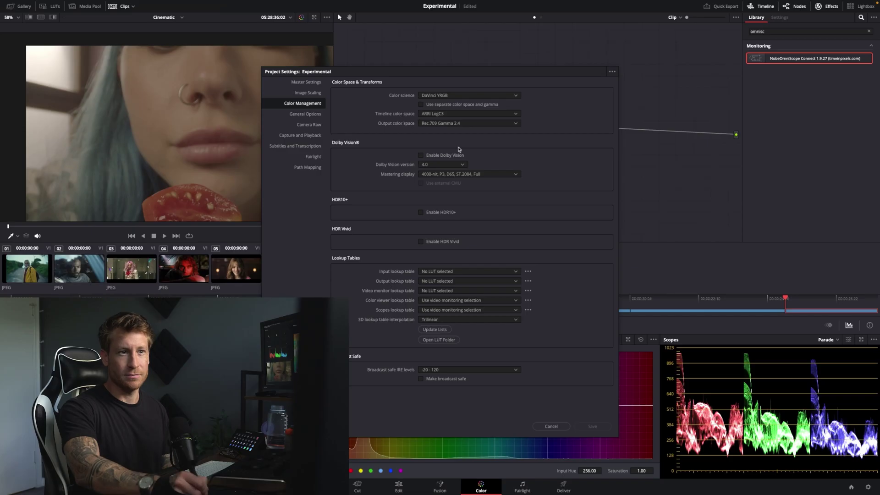
click(554, 425)
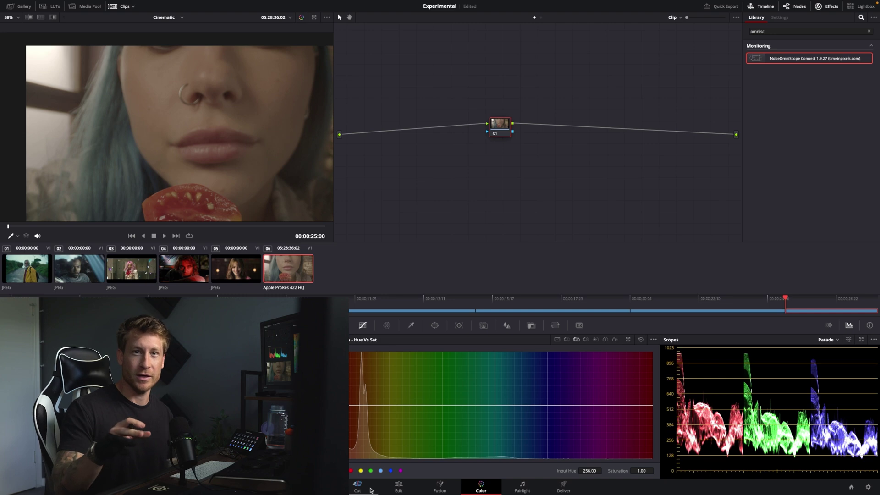
click(869, 487)
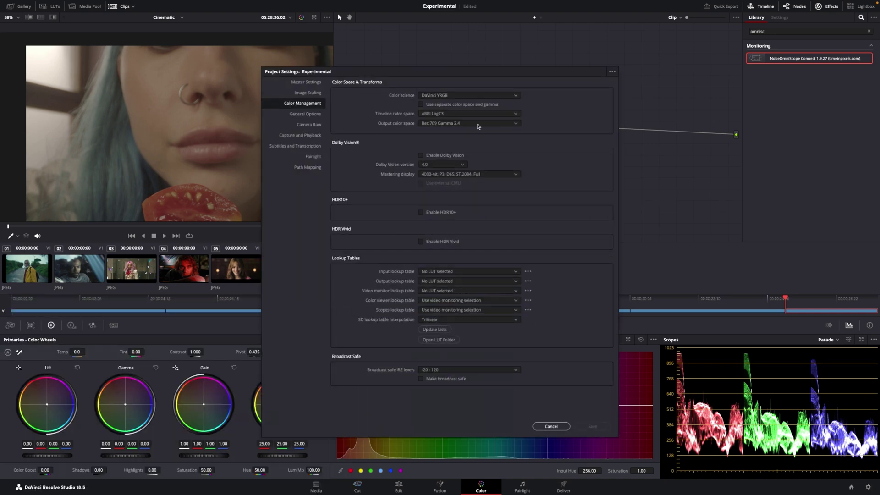
click(553, 427)
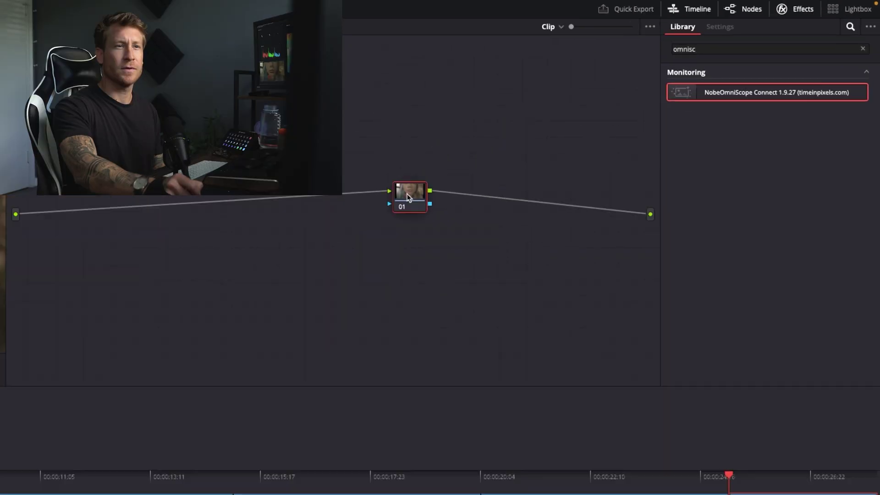
Label the sixth clip's only node CST
right_click(583, 122)
click(600, 132)
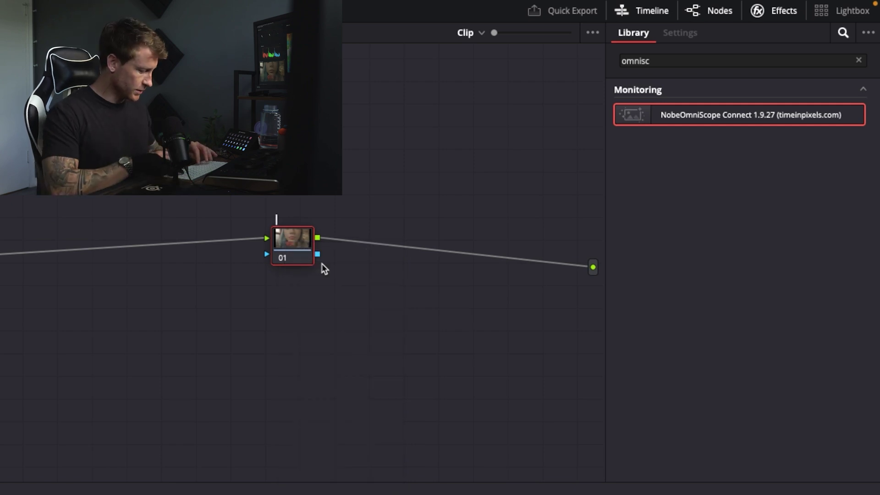
text(CST)
click(308, 232)
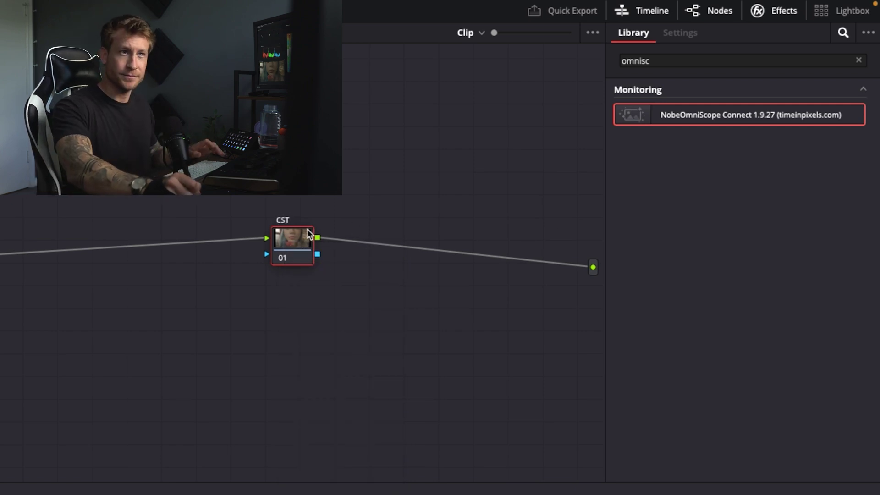
Search the effects for "color" and apply Color Space Transform to the CST node
double_click(663, 62)
text(color)
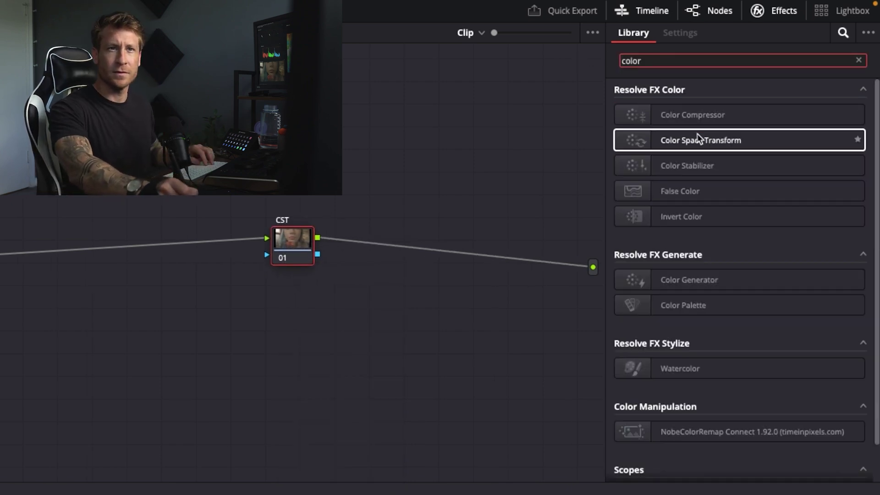
drag(697, 137, 293, 240)
Set the transform's input to ARRI Wide Gamut 3 with ARRI LogC3 and its output to Rec.709 with Gamma 2.4
click(765, 147)
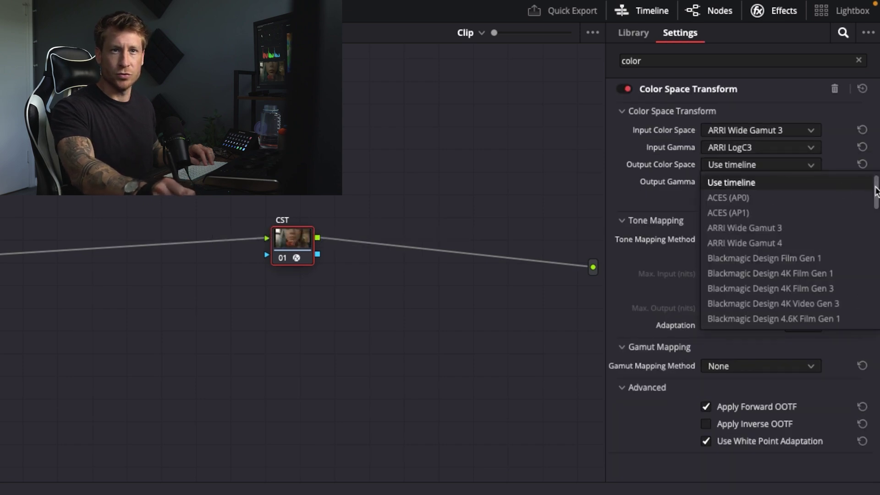
drag(877, 192, 845, 273)
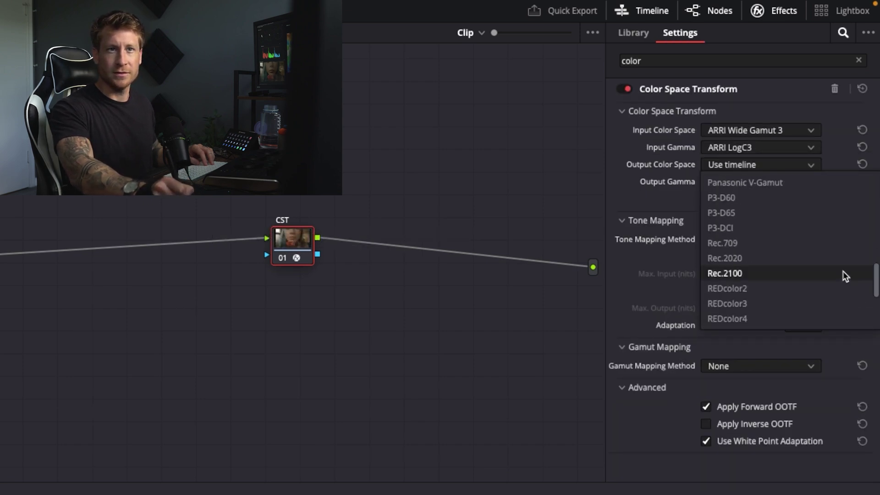
click(746, 243)
click(755, 180)
click(733, 246)
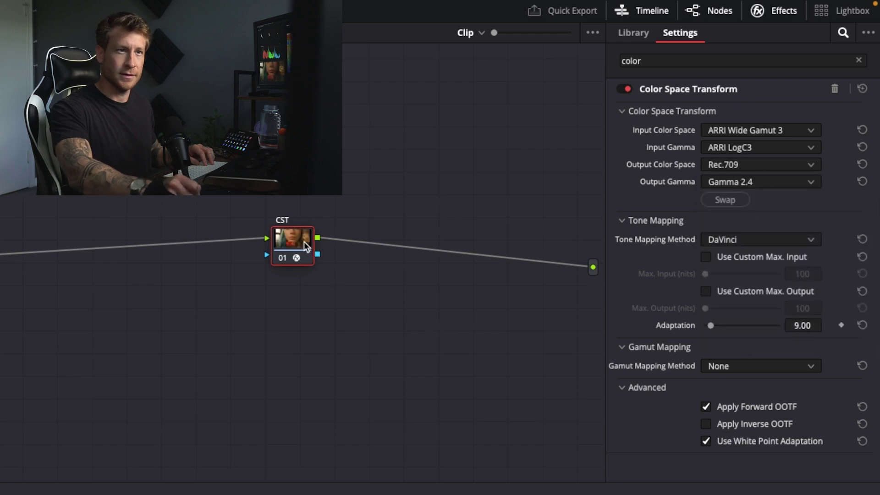
Add a serial node before the CST node, place it near the graph's input and label it EXP
drag(303, 241, 373, 277)
key(shift+s)
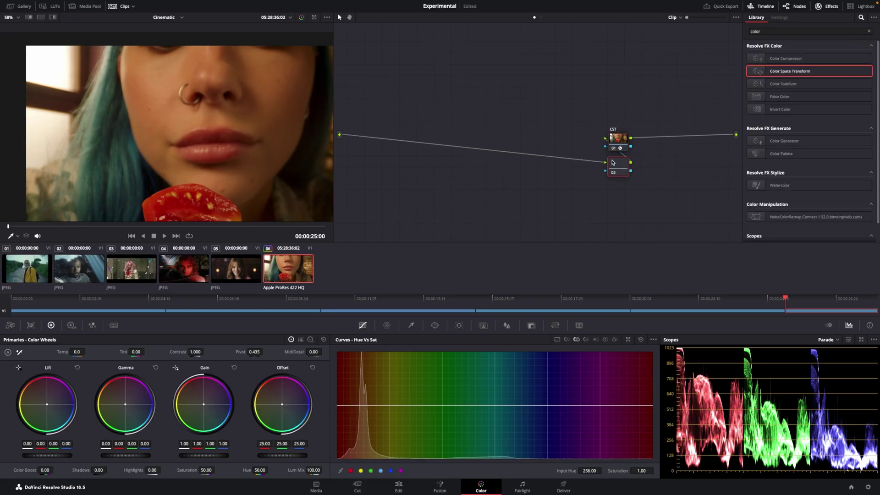
drag(613, 163, 422, 141)
right_click(425, 143)
click(446, 156)
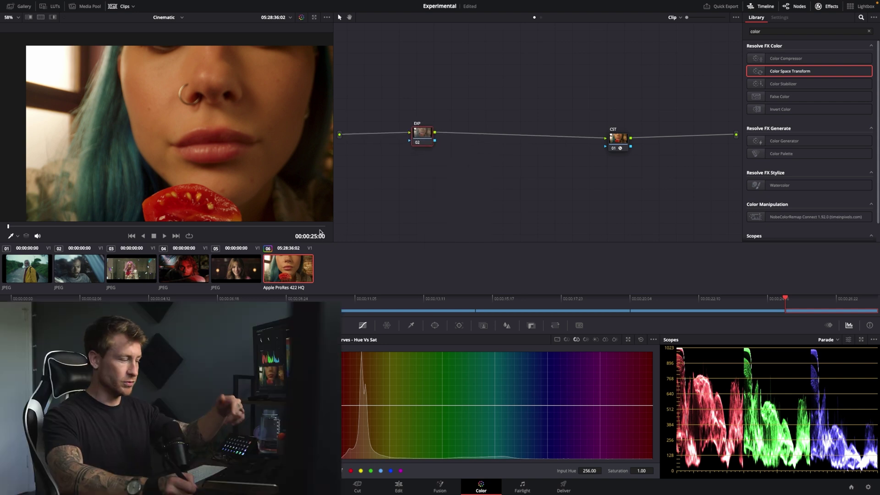
Move the playhead to 00:00:25:08 in the sixth clip and hide the clip thumbnails
click(85, 231)
drag(84, 228, 42, 227)
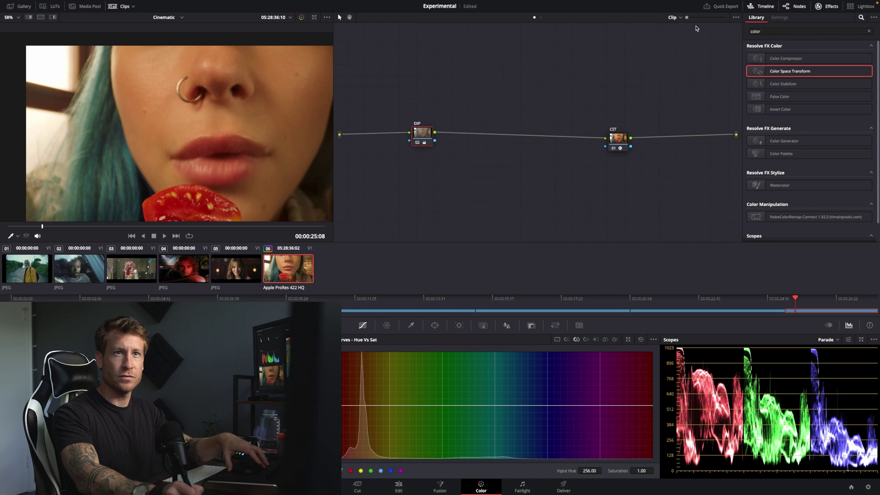
click(124, 6)
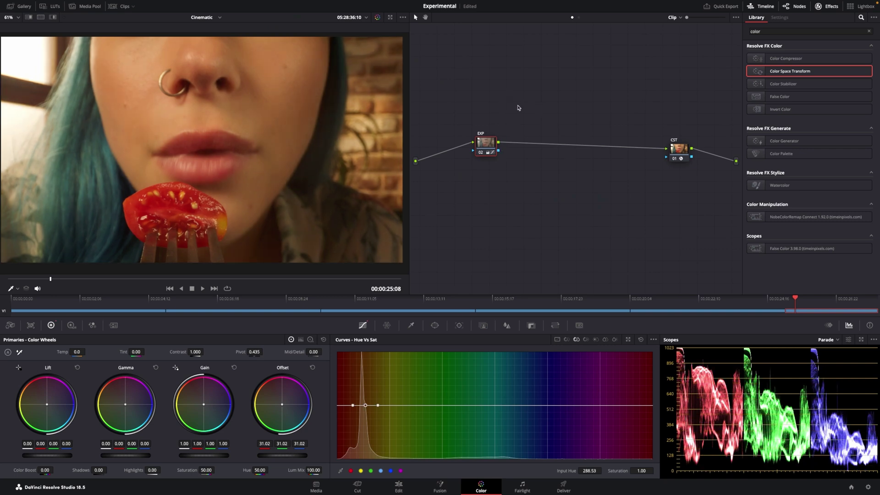
Add a serial node after EXP, label it Contrast and tidy the placement of both nodes
right_click(483, 143)
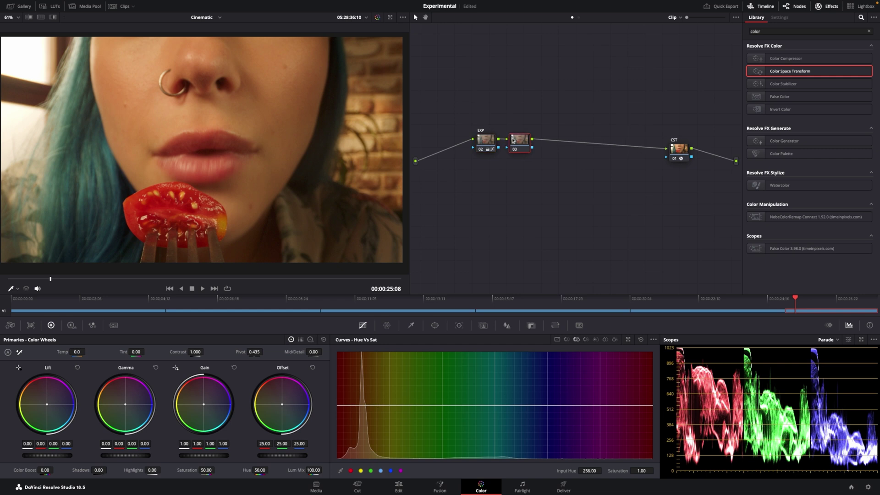
drag(513, 141, 518, 138)
right_click(522, 140)
click(536, 154)
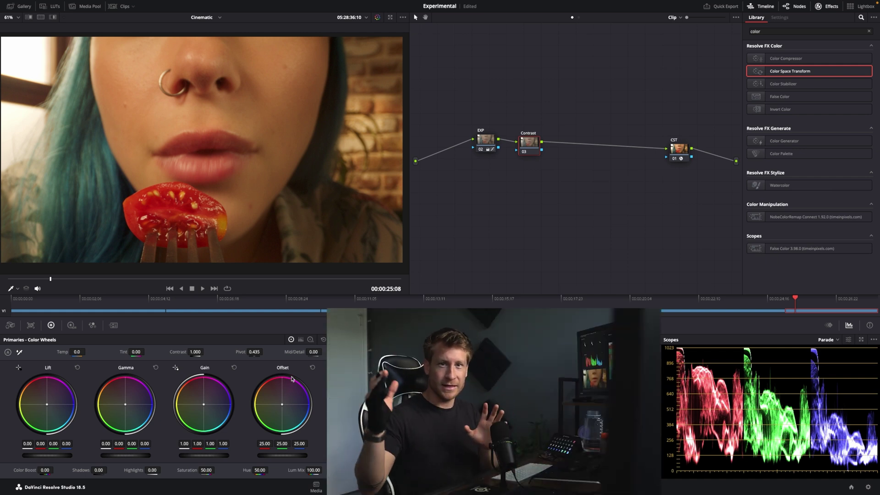
drag(537, 154, 528, 139)
drag(487, 140, 524, 140)
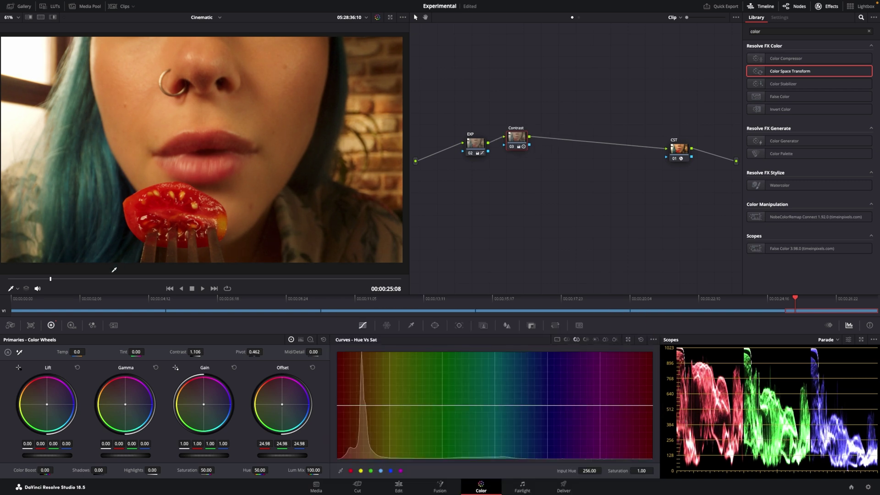
Add a serial node after Contrast and label it Cinematic, making room by shifting the first two nodes
click(83, 278)
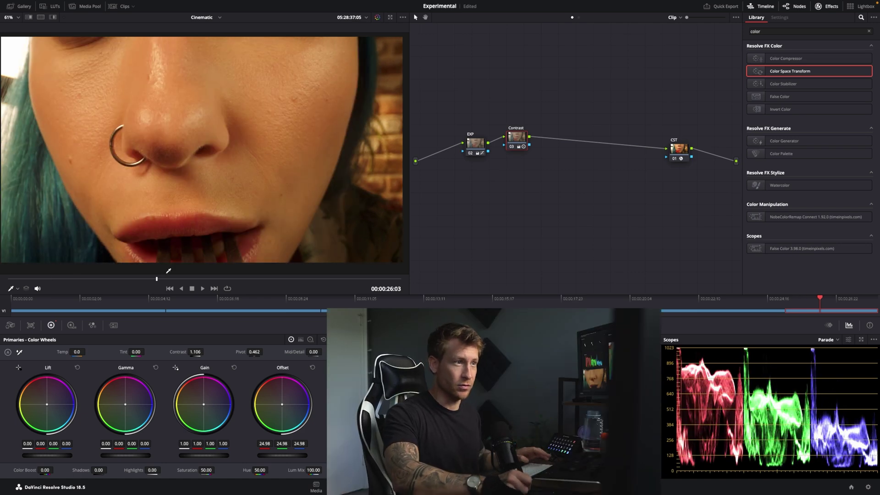
drag(156, 279, 37, 295)
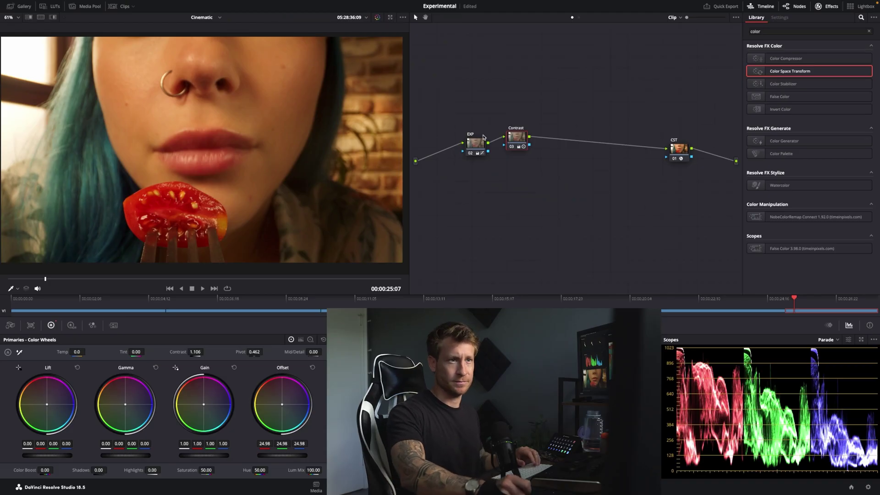
drag(484, 137, 468, 123)
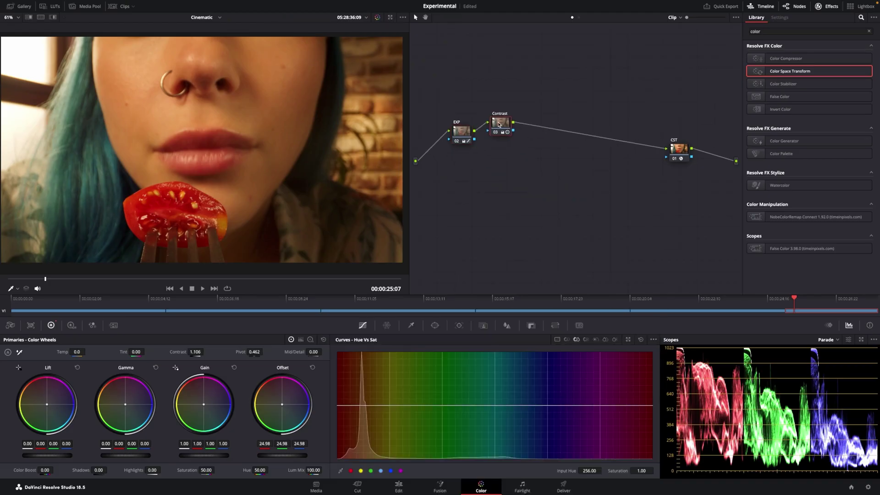
right_click(506, 126)
click(581, 158)
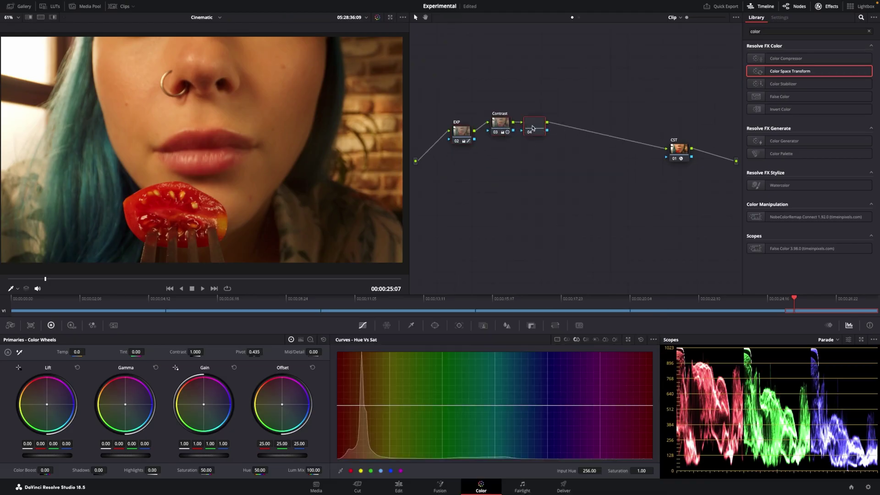
right_click(541, 127)
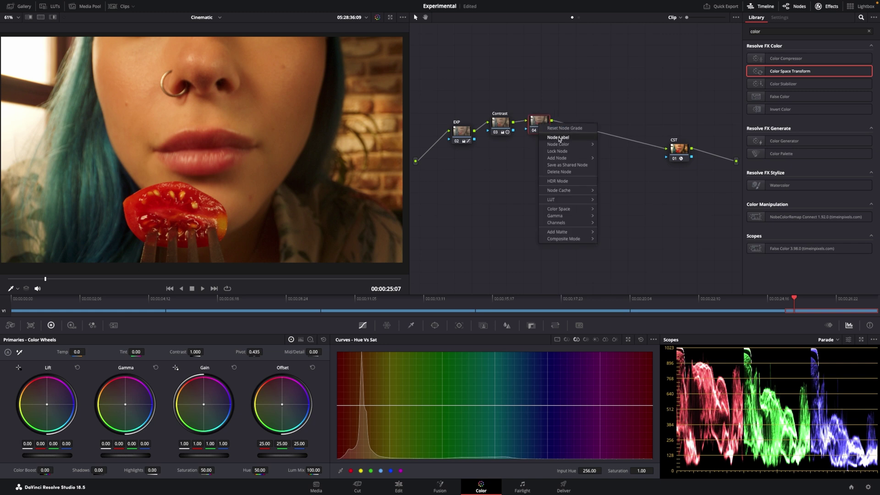
click(559, 139)
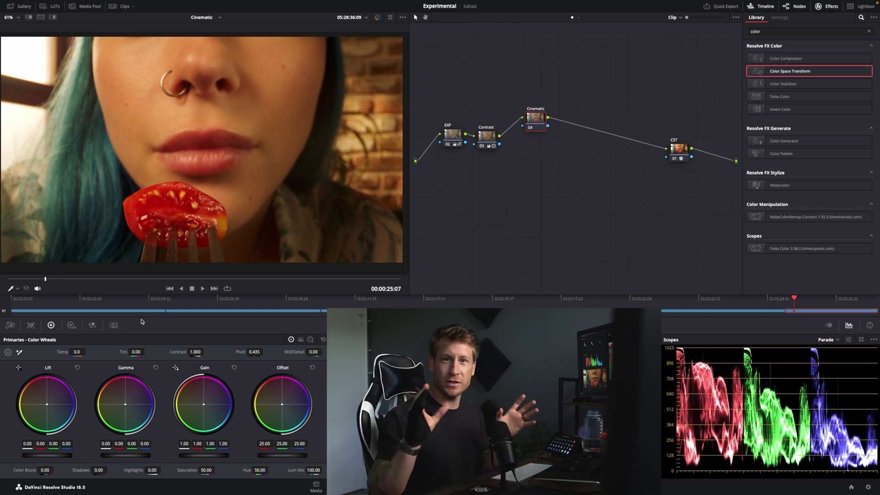
Show the clip thumbnails again and view the fifth clip as a reference
click(123, 7)
click(247, 269)
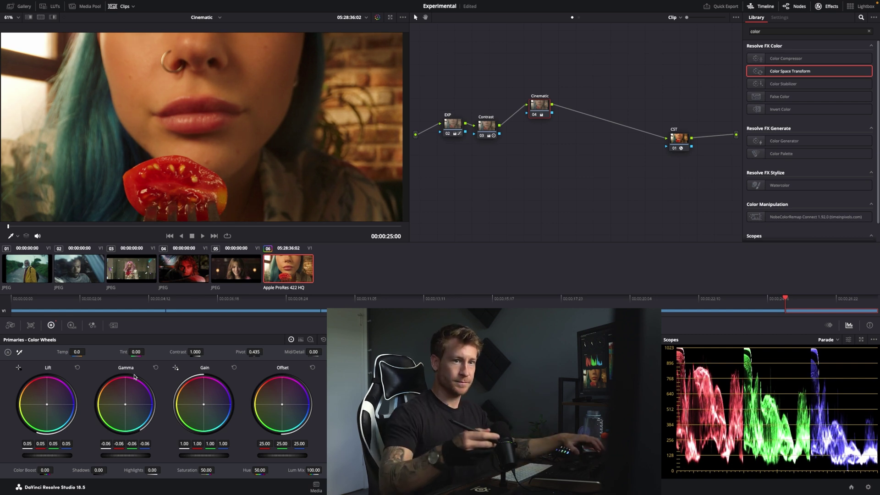
Toggle the Cinematic node off and on repeatedly on the sixth clip to compare the image and scopes
key(ctrl+d)
key(ctrl+d)
key(ctrl+d)
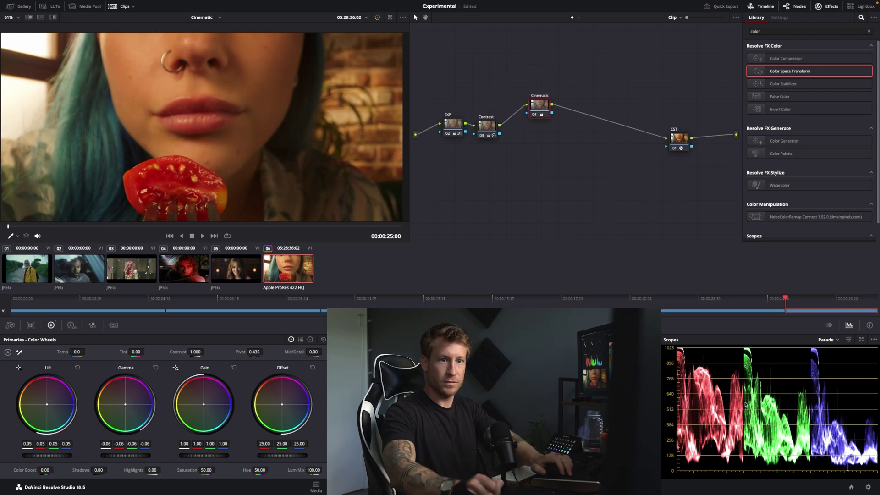
key(ctrl+d)
key(ctrl+d)
key(ctrl+d)
key(ctrl+d)
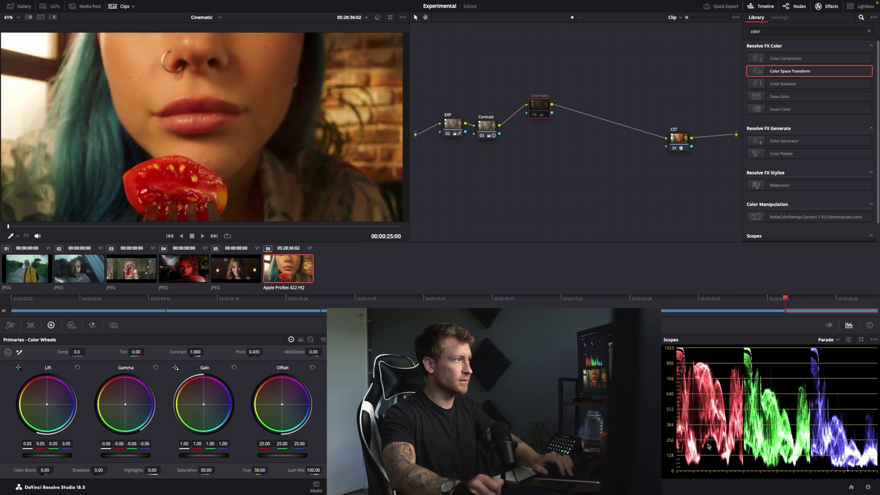
key(ctrl+d)
key(ctrl+d)
key(ctrl+d)
key(ctrl+d)
key(ctrl+d)
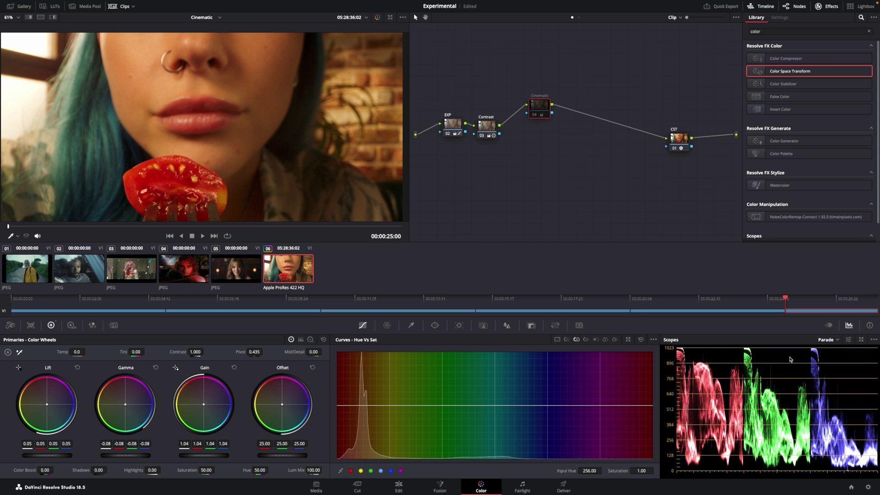
key(ctrl+d)
Play and scrub the clip to 00:00:25:13, switching the Cinematic node on and off to compare different frames
key(space)
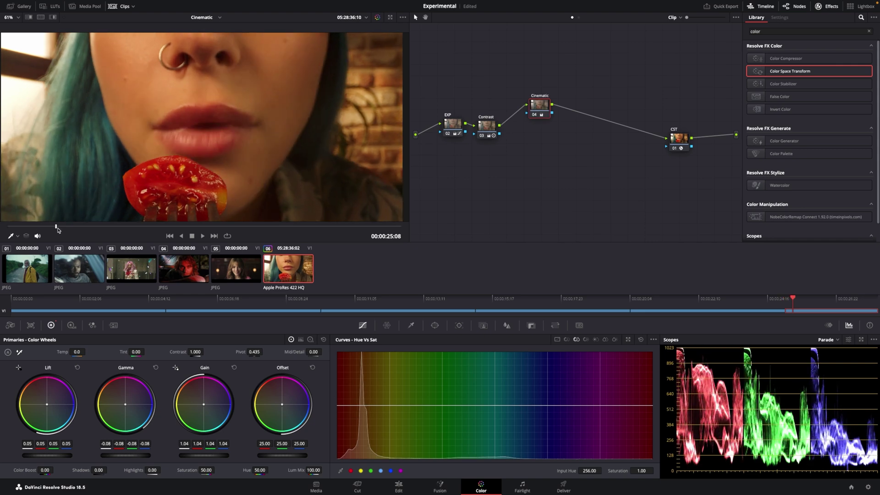
mouse_move(45, 231)
mouse_down()
mouse_move(303, 239)
mouse_move(61, 226)
mouse_up()
key(ctrl+d)
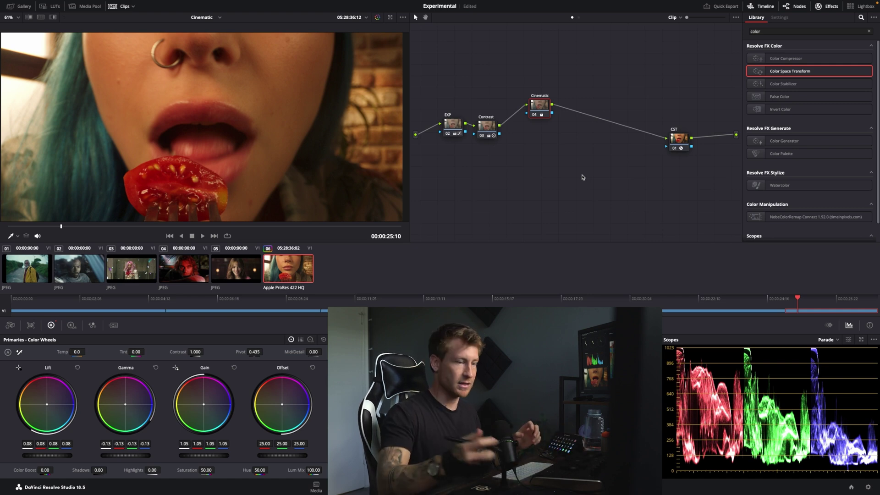
drag(535, 108, 537, 107)
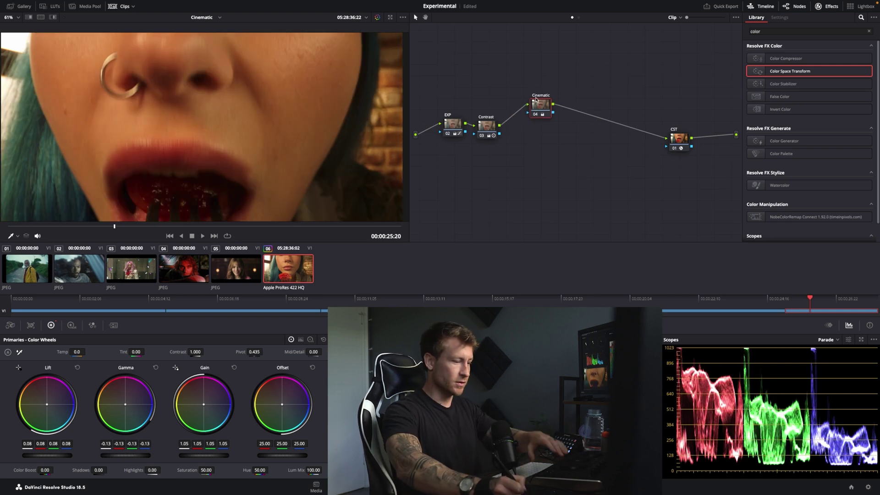
key(ctrl+d)
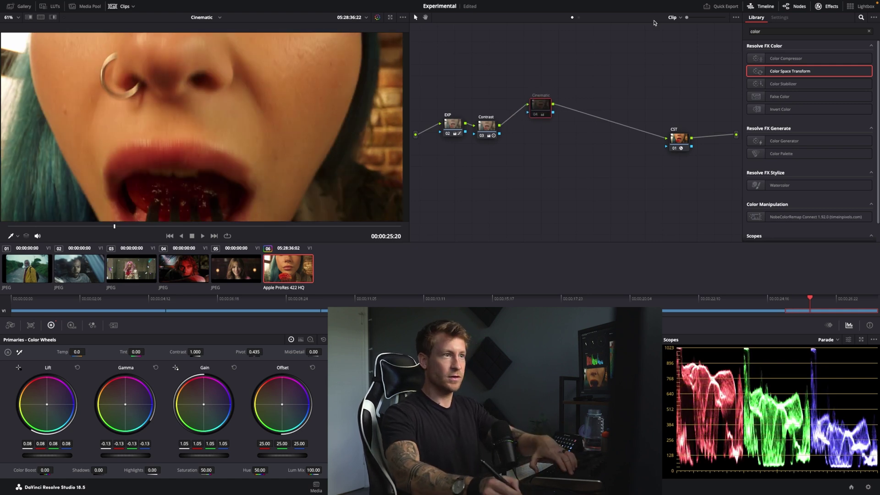
drag(115, 227, 78, 228)
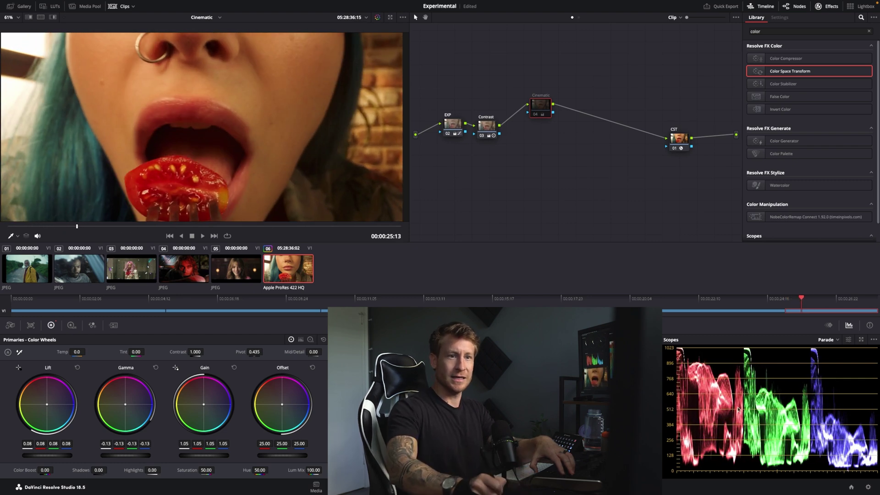
Compare the frame at 00:00:25:13 with and without the Cinematic node, leaving the node enabled
key(ctrl+d)
key(ctrl+d)
key(ctrl+d)
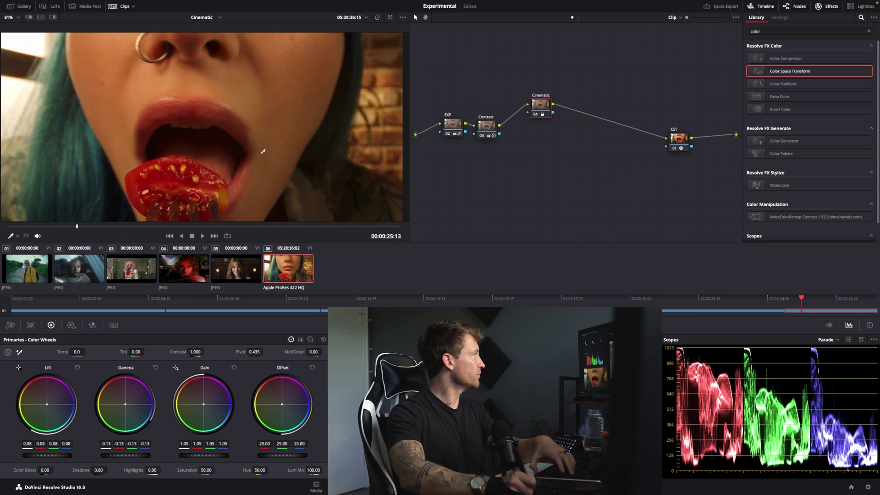
key(ctrl+d)
key(ctrl+d)
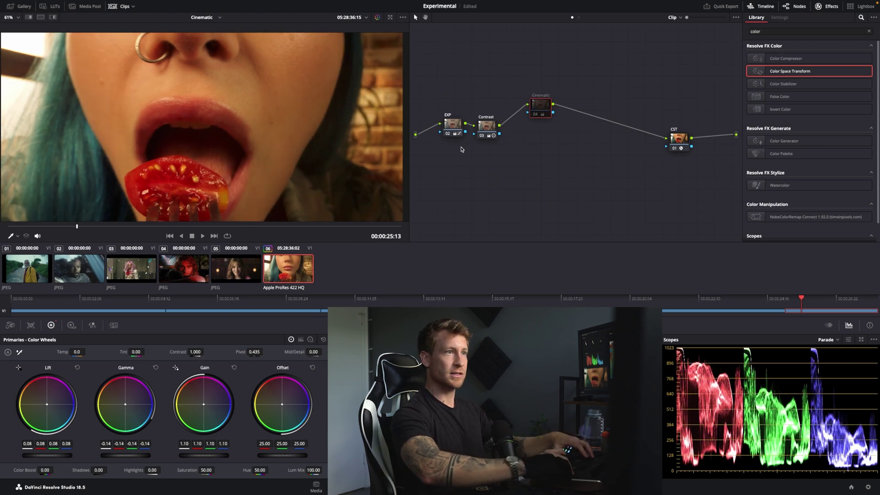
key(ctrl+d)
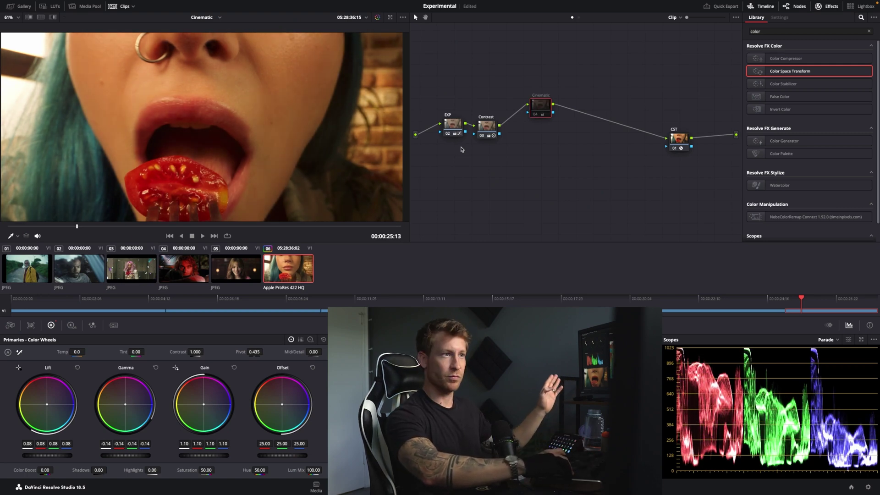
key(ctrl+d)
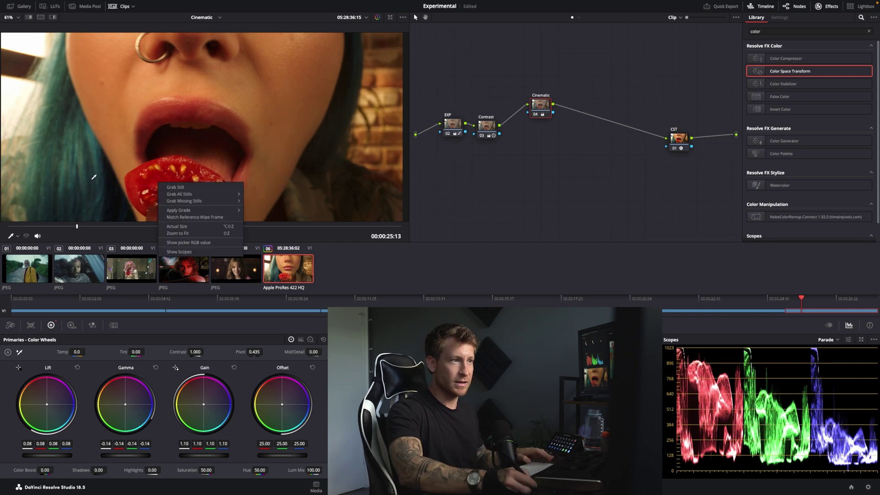